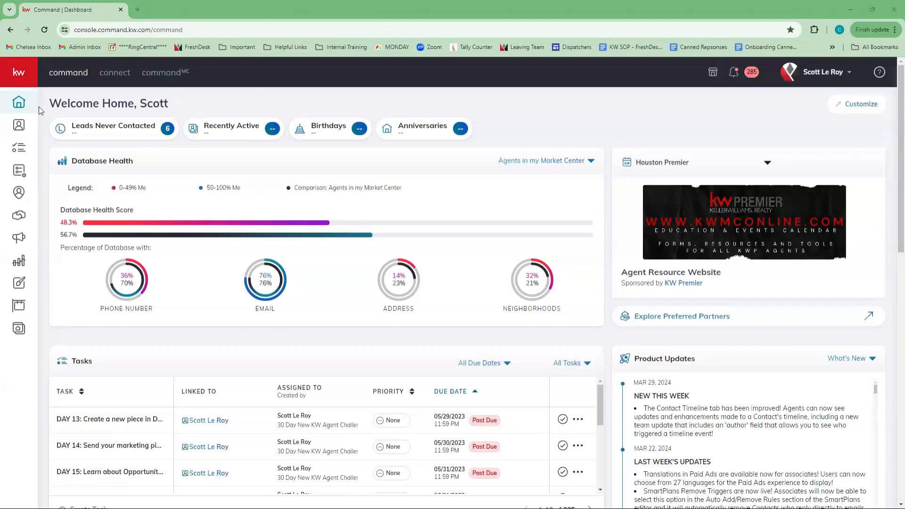
Step: Open the task list of the listing opportunity in the Active Listing stage of the team's opportunities
click(17, 73)
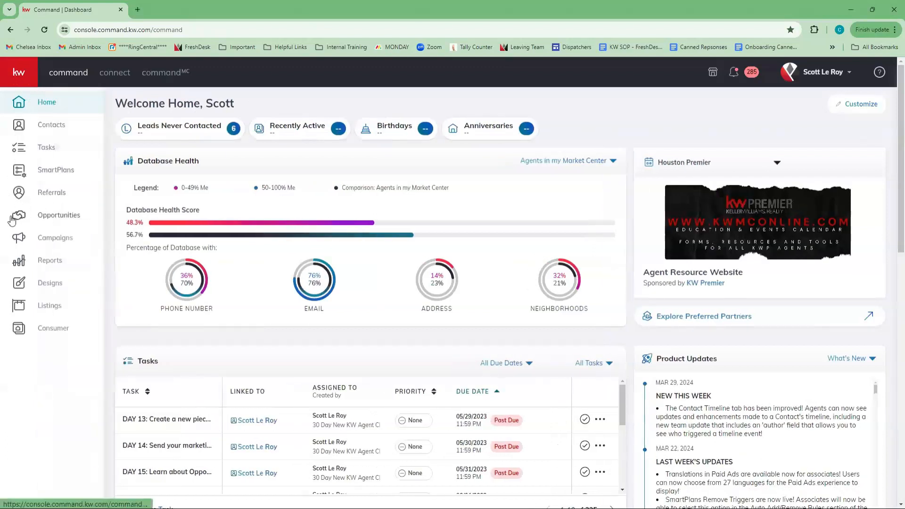
click(60, 217)
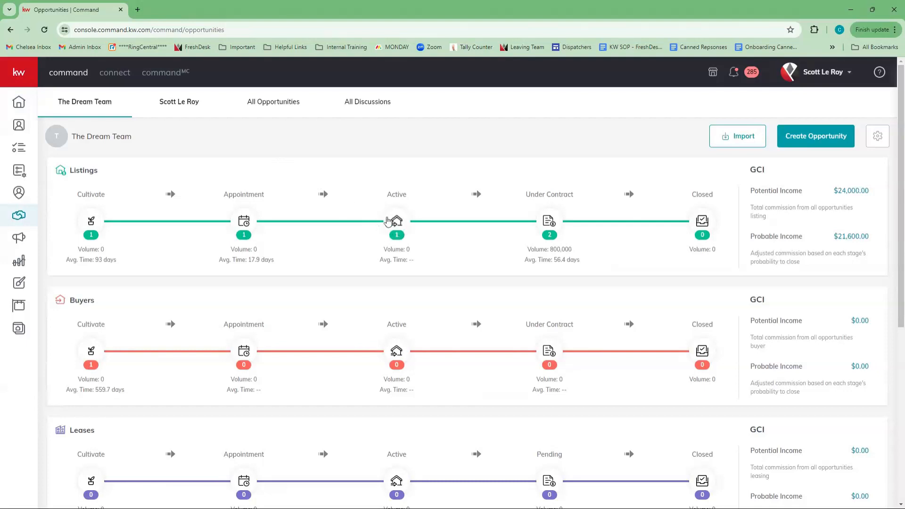
click(396, 222)
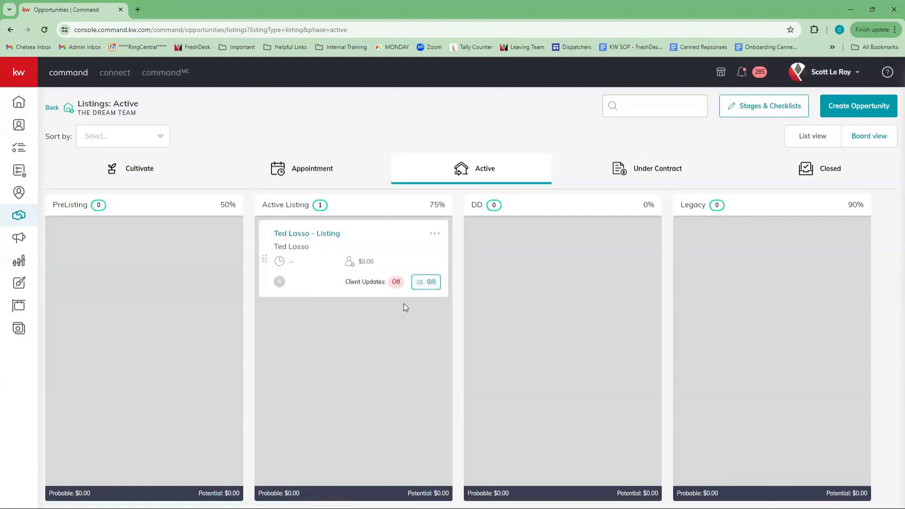
click(427, 283)
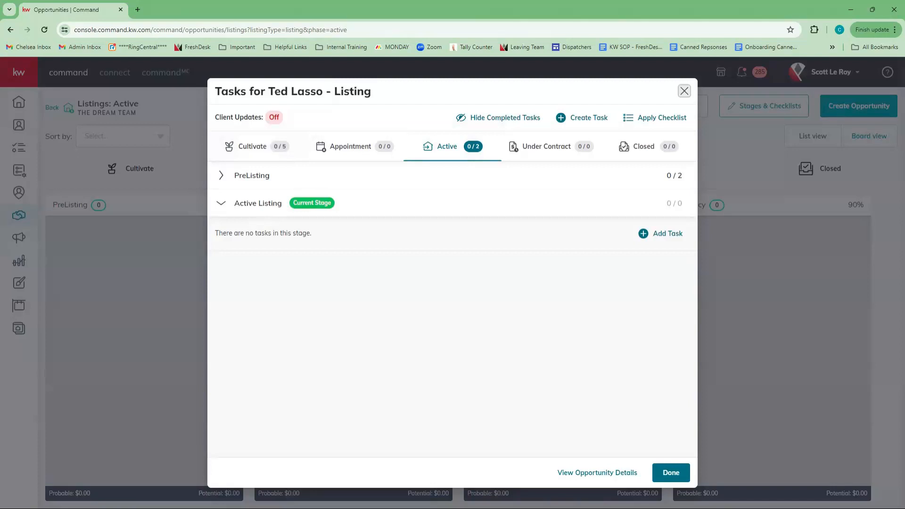
Step: Start a new task named "Weekly Check In" in the Active phase and Active Listing stage
click(576, 120)
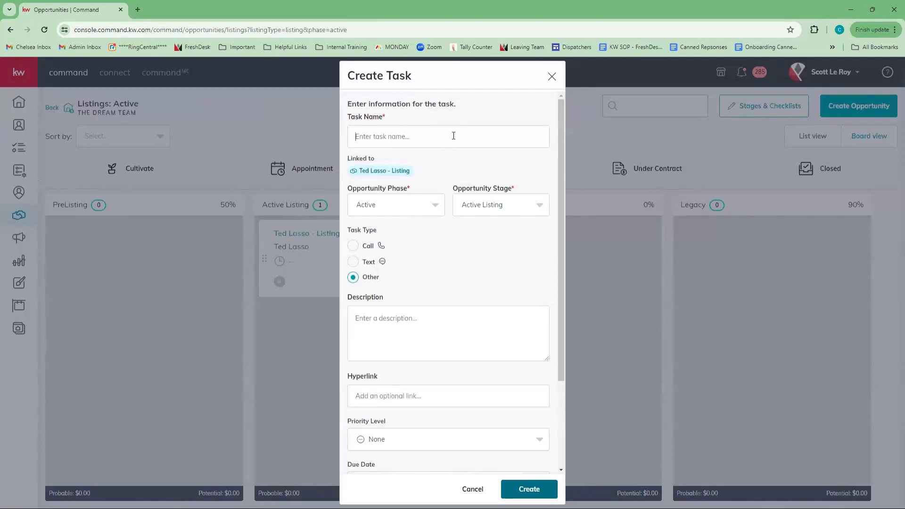
text(Weekly Check In)
click(434, 205)
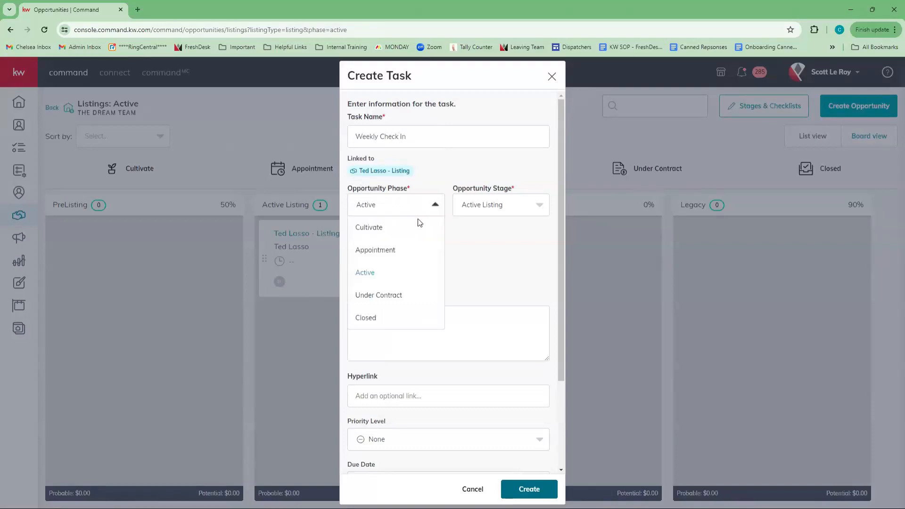
click(370, 277)
click(537, 204)
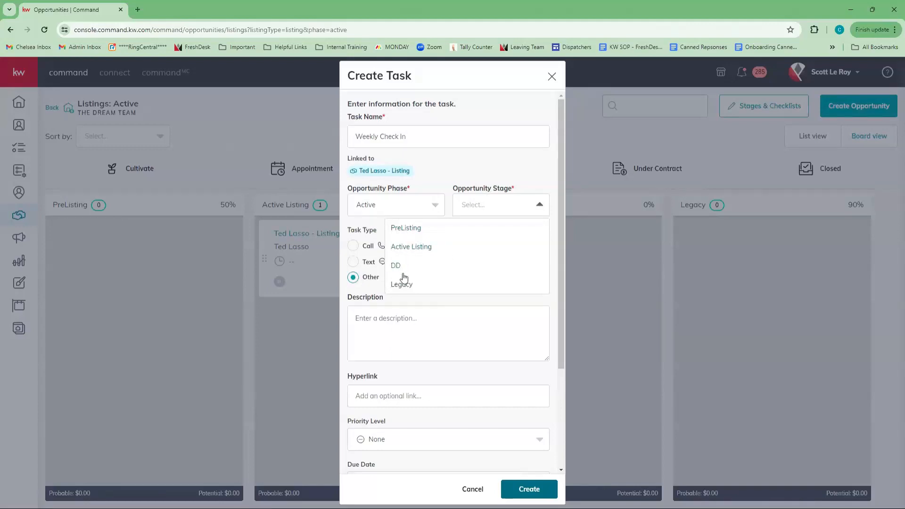
click(419, 247)
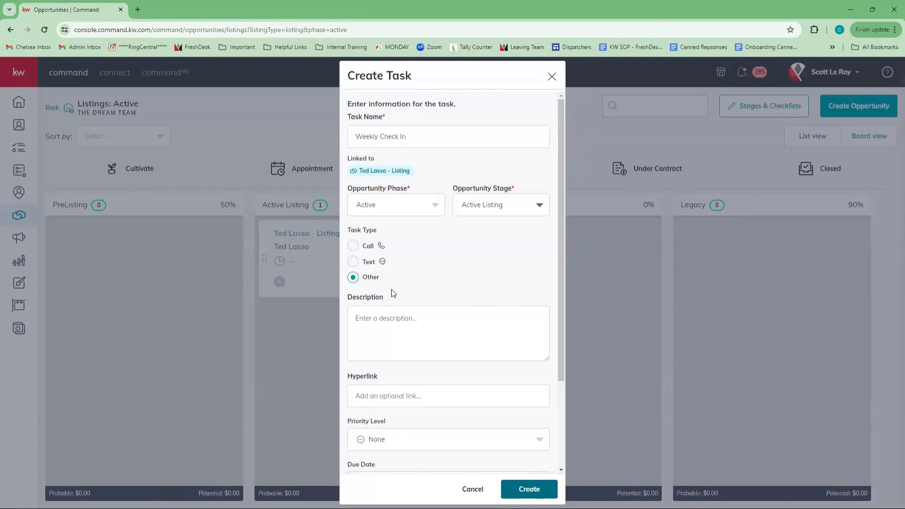
Step: Set the task type to Text and enter the description "provide listing updates each week"
click(354, 261)
click(374, 321)
text(provide listing updates each week)
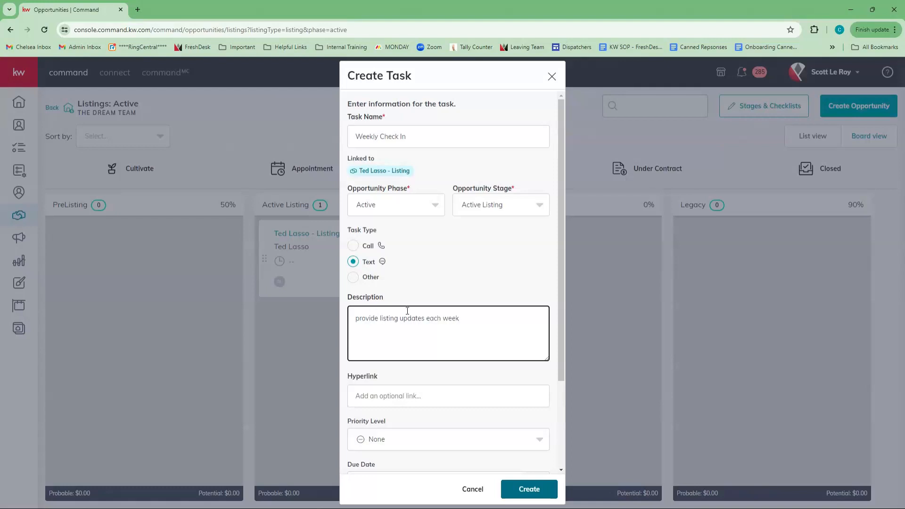
Step: Give the task High priority and a due date of April 22, 2024
scroll(415, 301, down, 3)
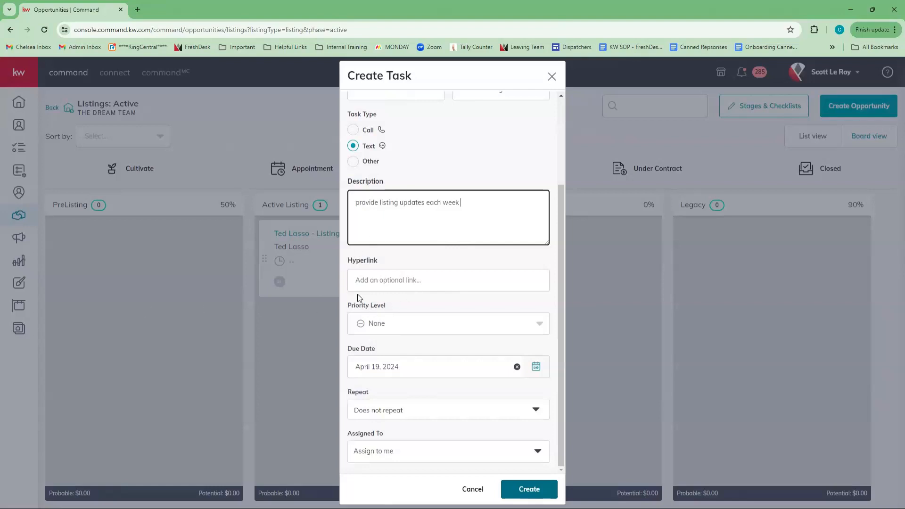
click(540, 325)
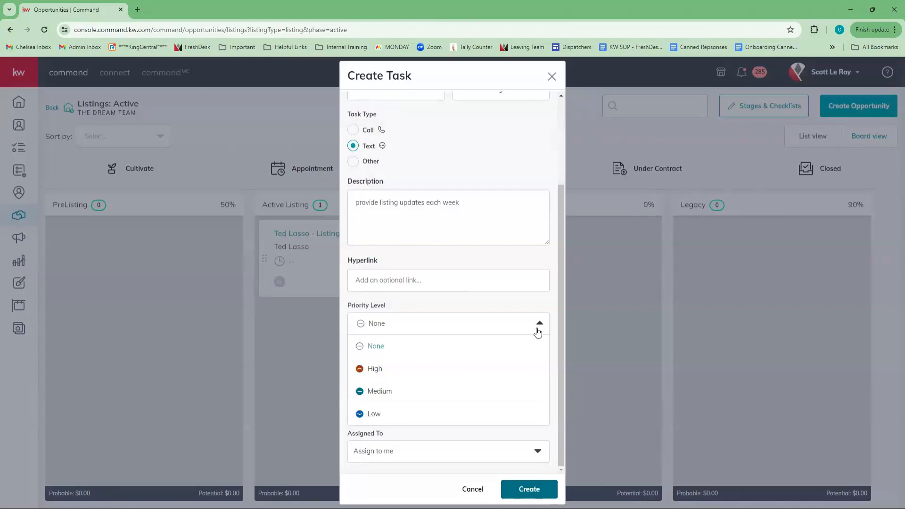
click(362, 371)
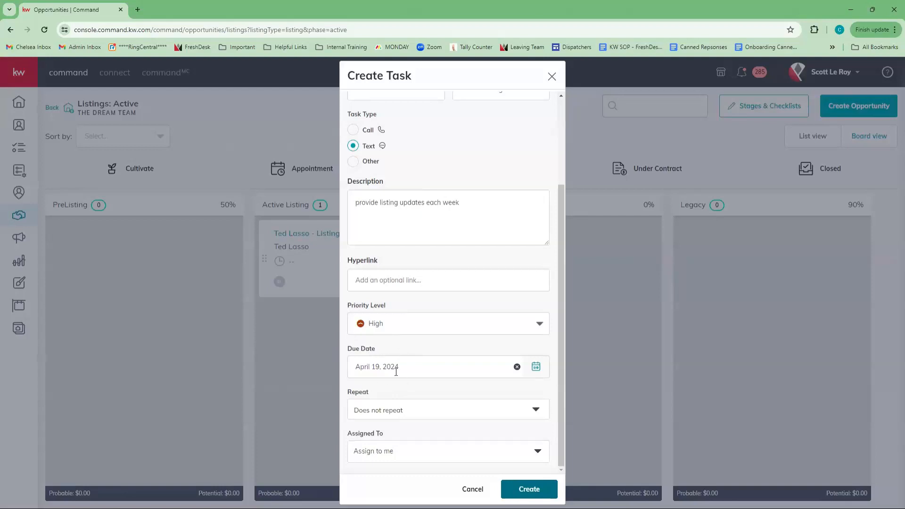
click(536, 368)
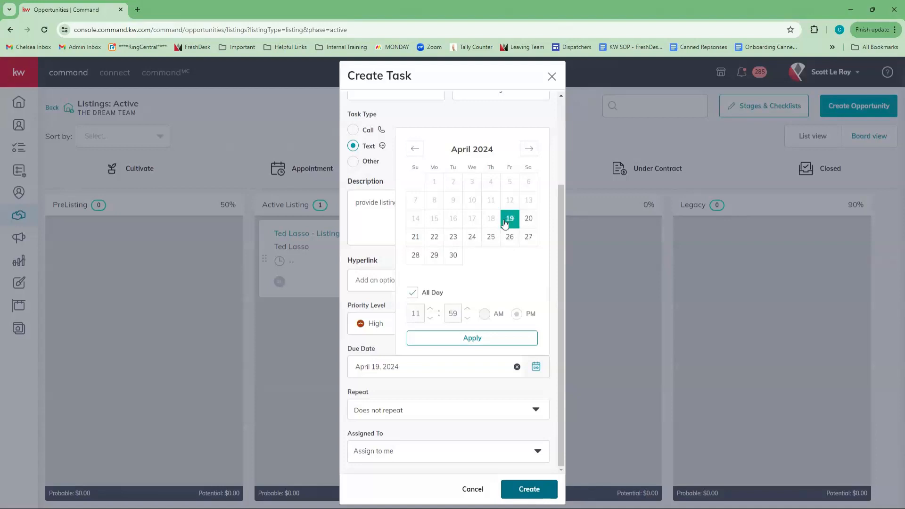
click(439, 238)
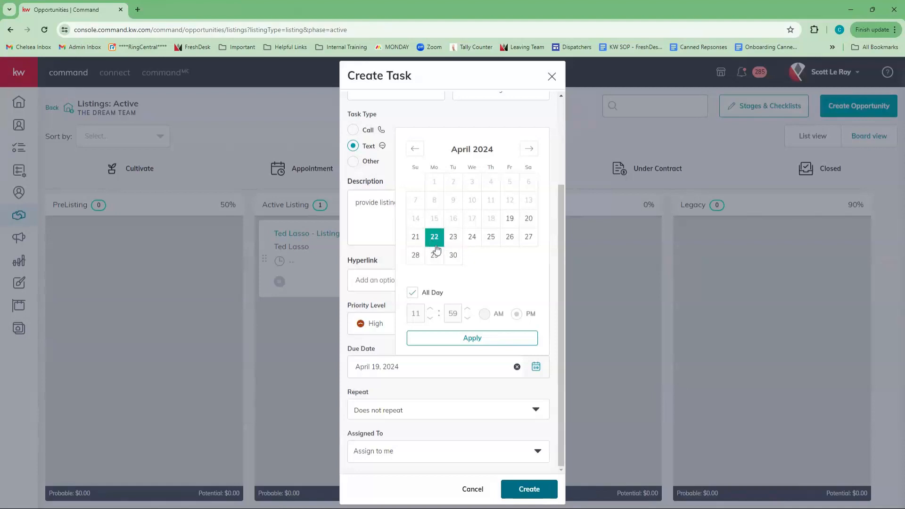
click(451, 340)
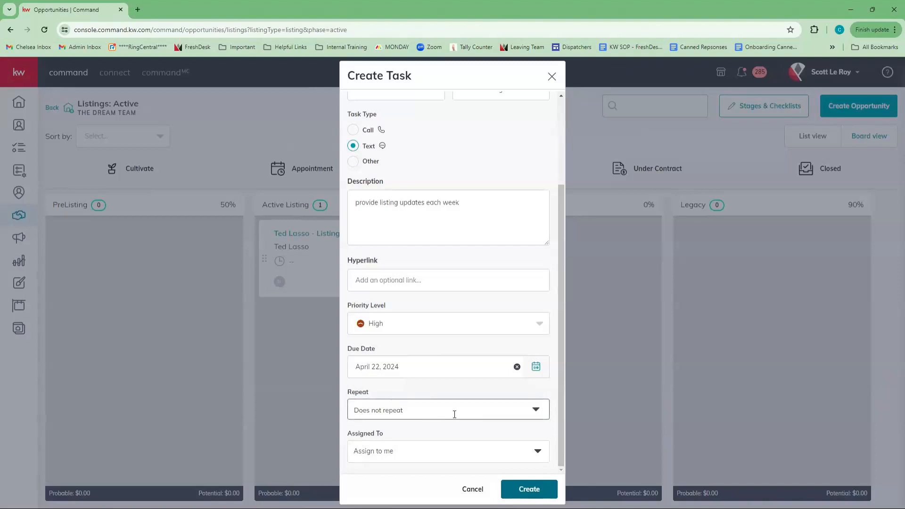
Step: Set up a custom repeat for the task at an interval of every 8 days
click(536, 409)
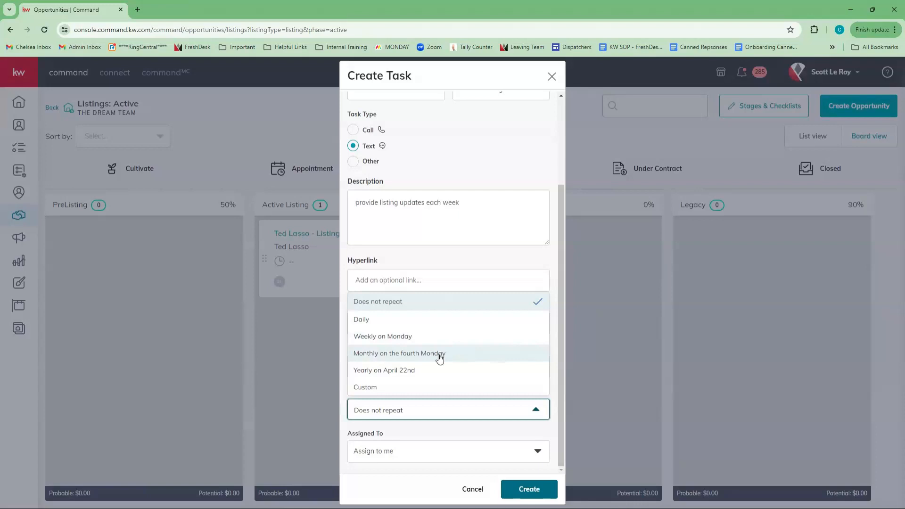
click(418, 394)
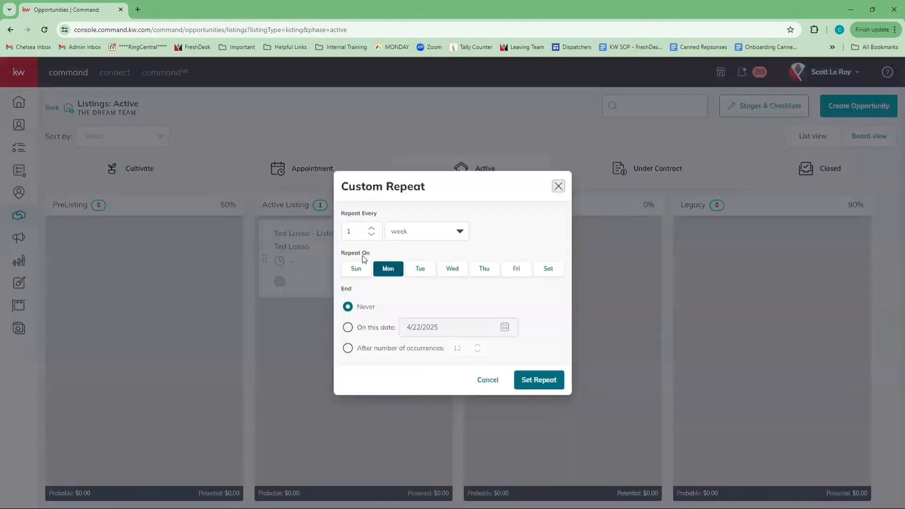
click(367, 232)
click(372, 228)
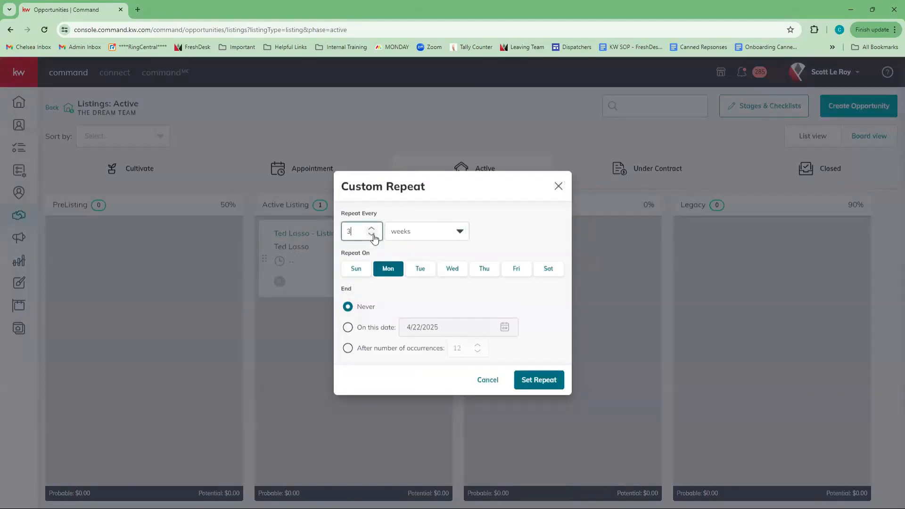
click(372, 235)
click(440, 234)
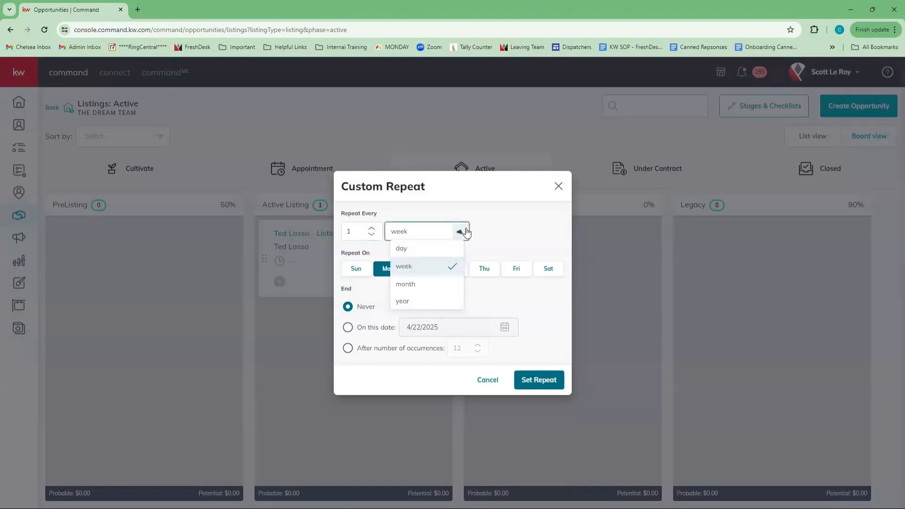
click(426, 250)
click(372, 245)
click(372, 246)
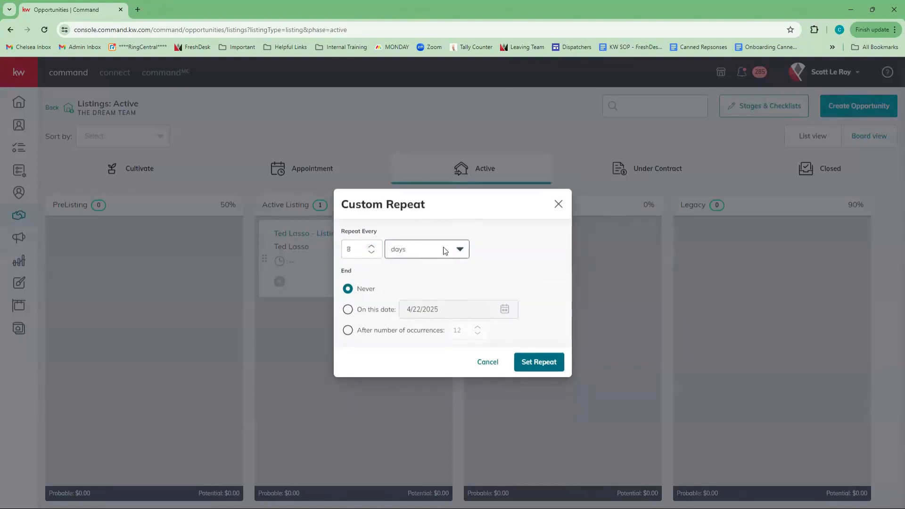
Step: Make the custom repeat end after a reduced number of occurrences and apply it to the task
click(346, 332)
click(478, 334)
click(478, 334)
click(478, 333)
click(478, 334)
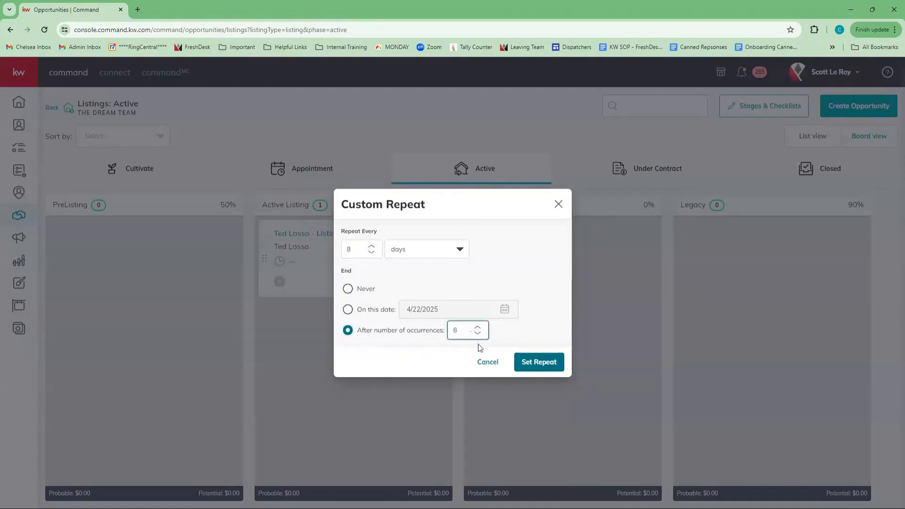
click(556, 369)
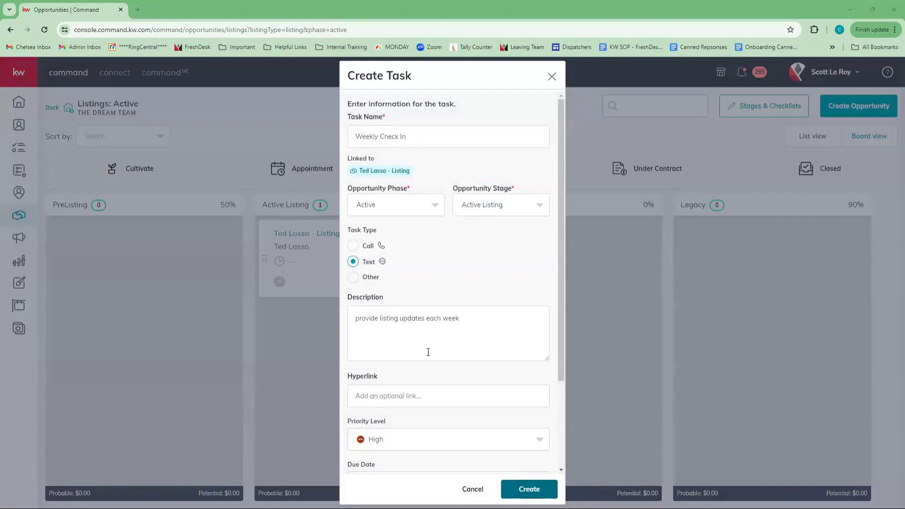
Step: Change the task's repeat setting to Weekly on Monday
scroll(471, 297, down, 3)
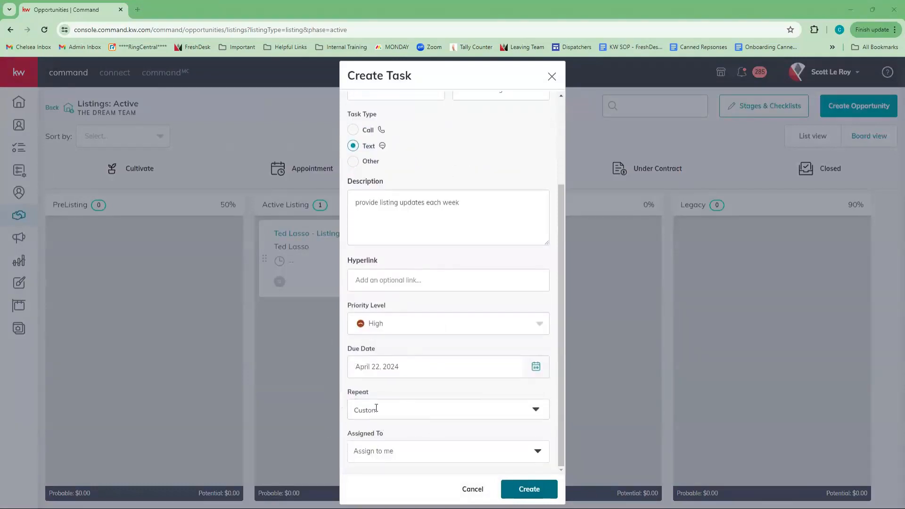
click(538, 409)
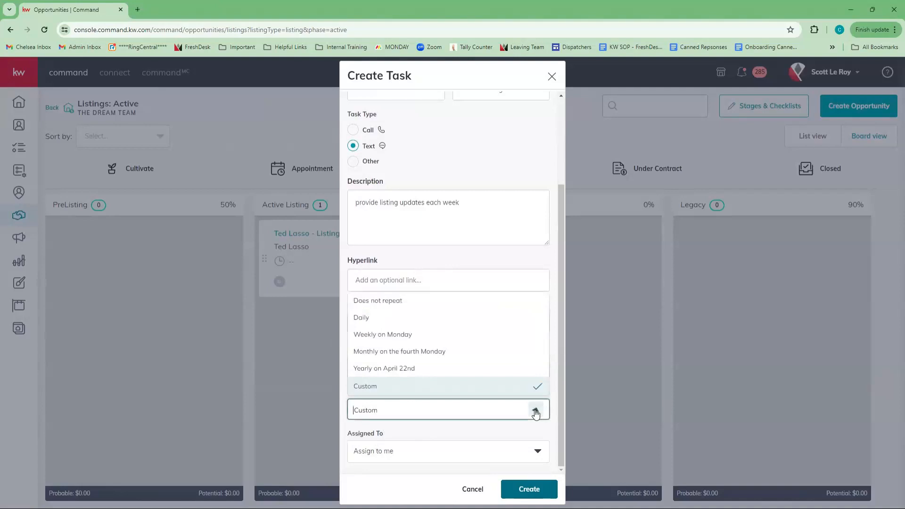
click(440, 336)
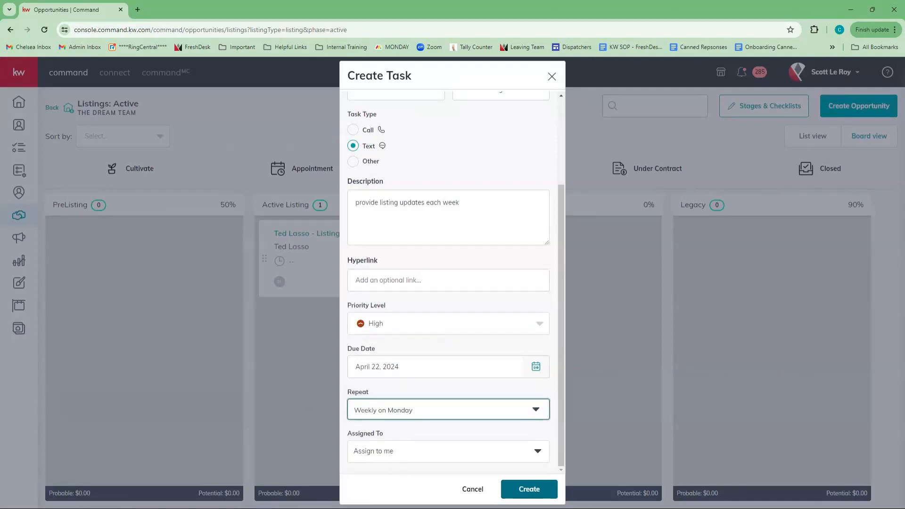
Step: Keep the task assigned to me after browsing the team members, create it, and close the opportunity's task list
click(521, 451)
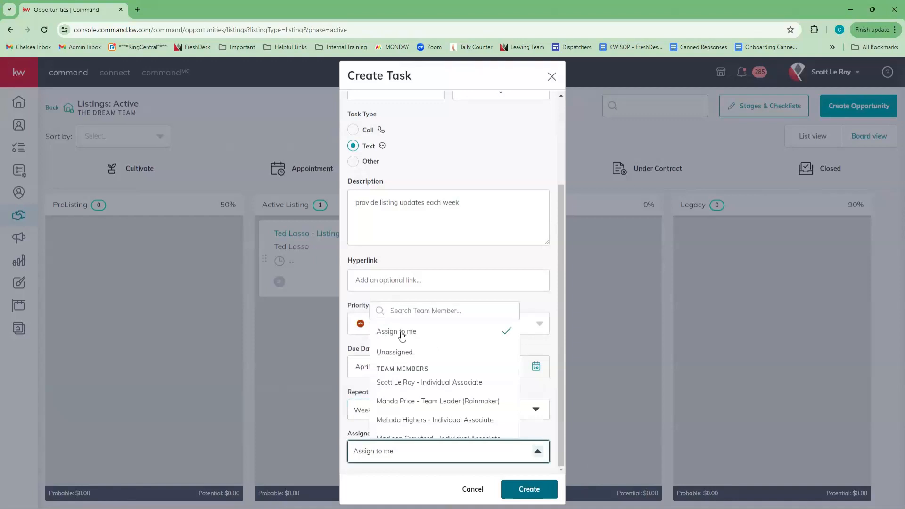
scroll(417, 377, down, 2)
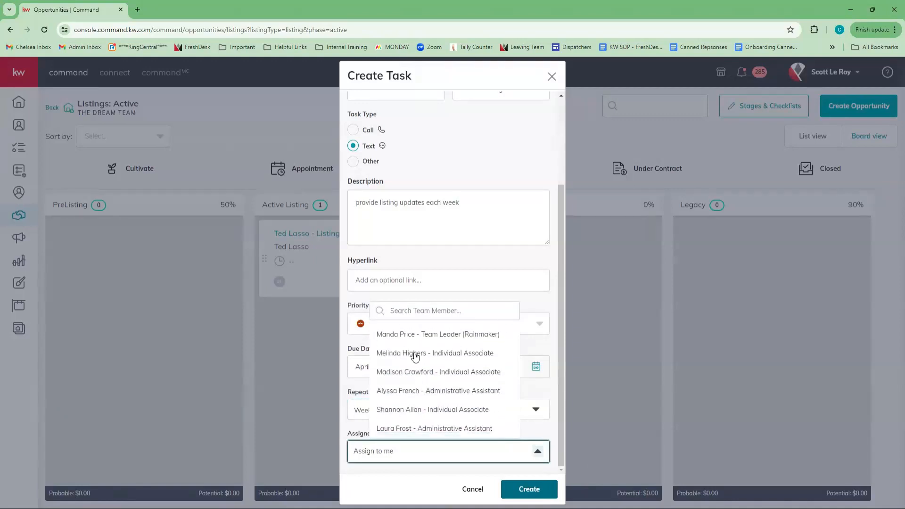
scroll(408, 424, up, 2)
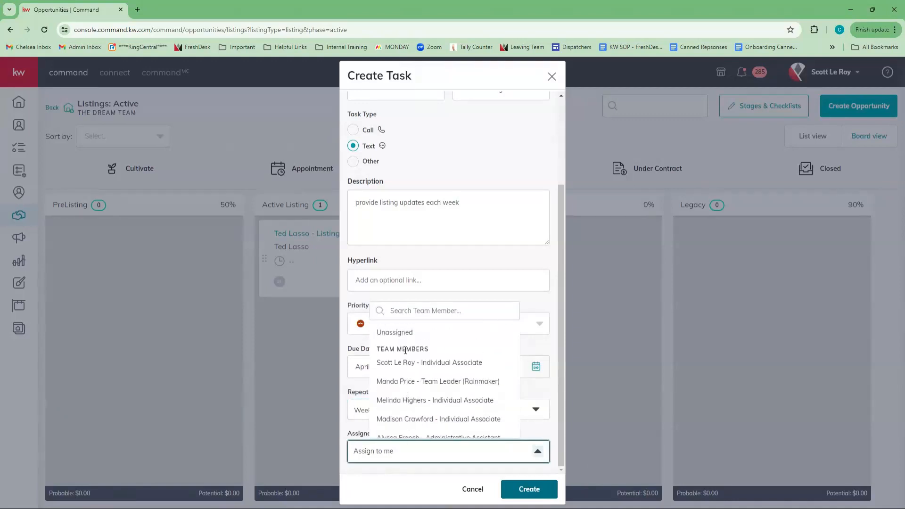
scroll(404, 422, down, 2)
scroll(410, 401, up, 3)
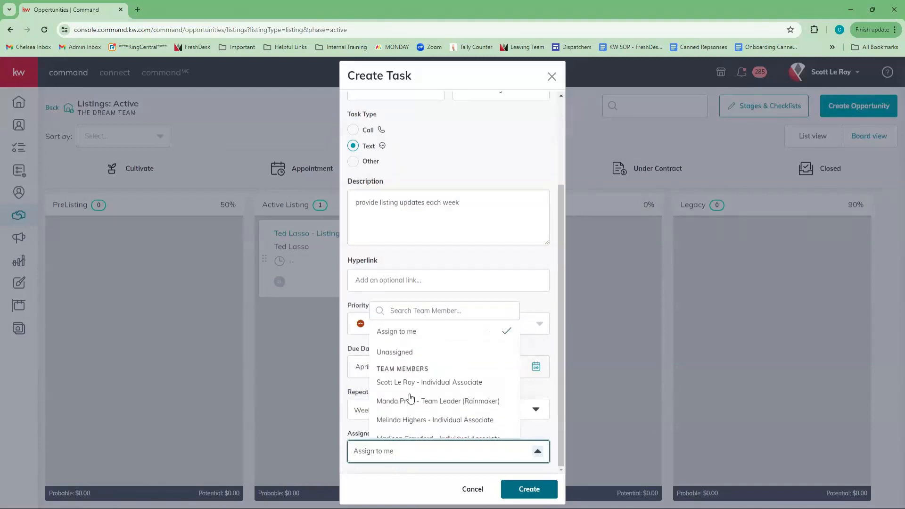
click(408, 334)
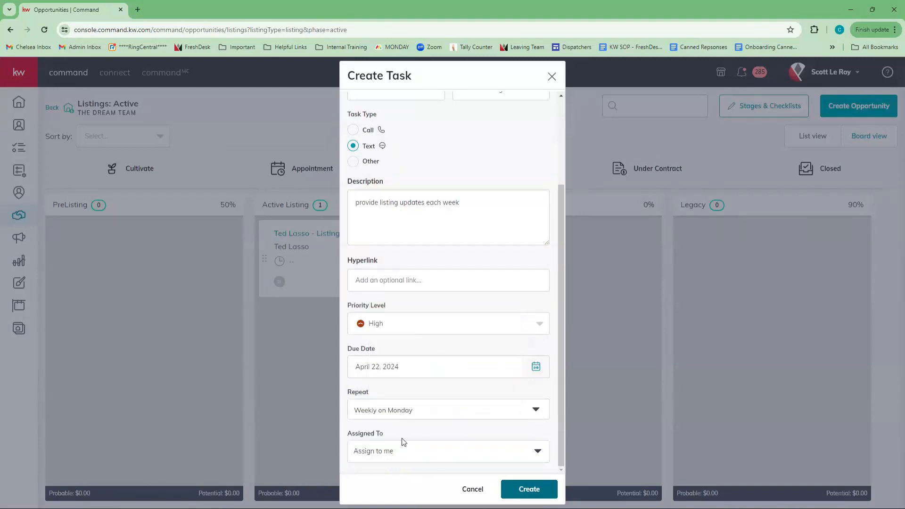
click(527, 489)
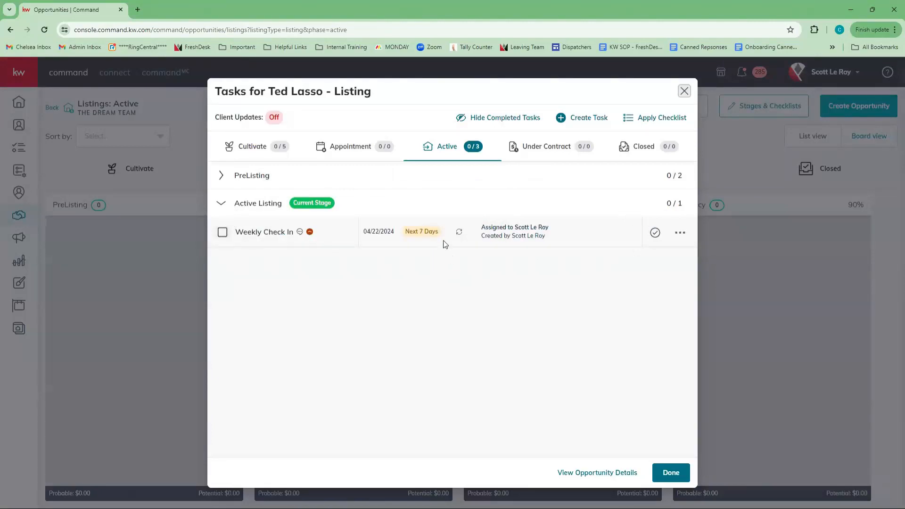
click(674, 473)
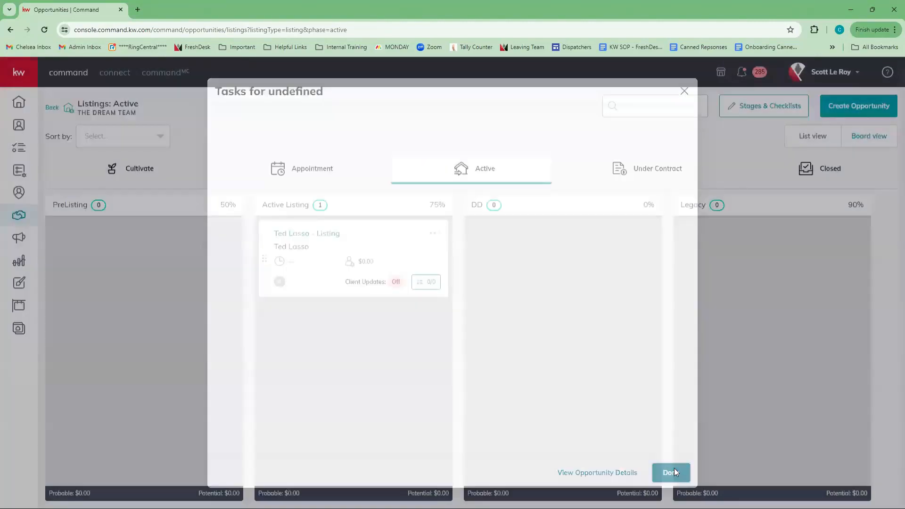
Step: Return to the Home dashboard and review its Tasks section for items due in the Next 7 Days
click(20, 105)
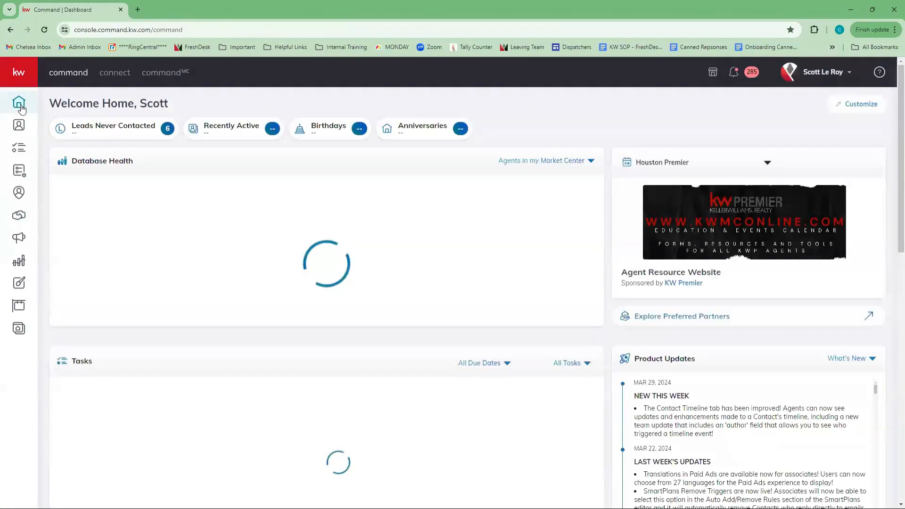
scroll(437, 404, down, 3)
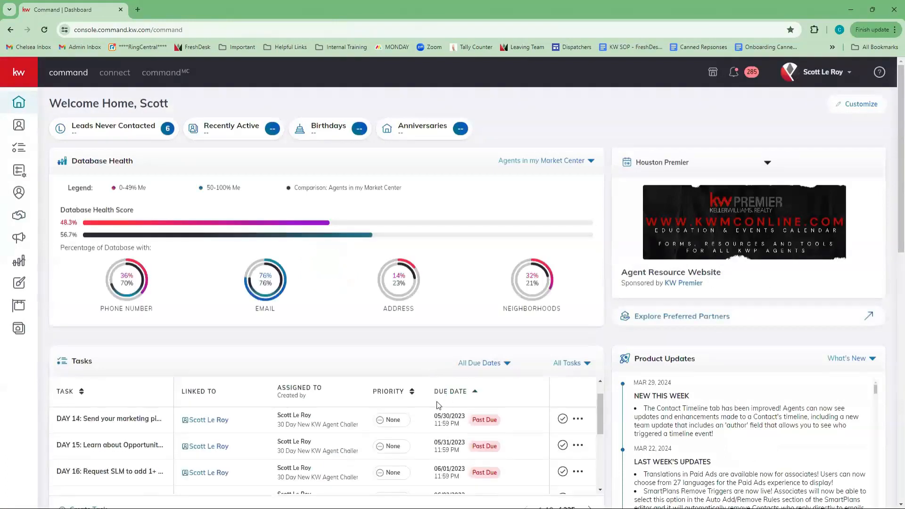
scroll(610, 288, down, 1)
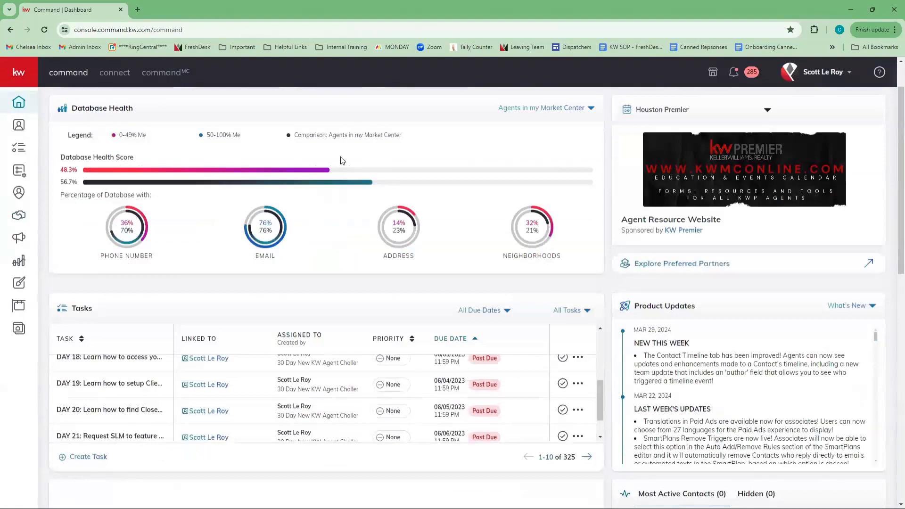
scroll(342, 160, down, 3)
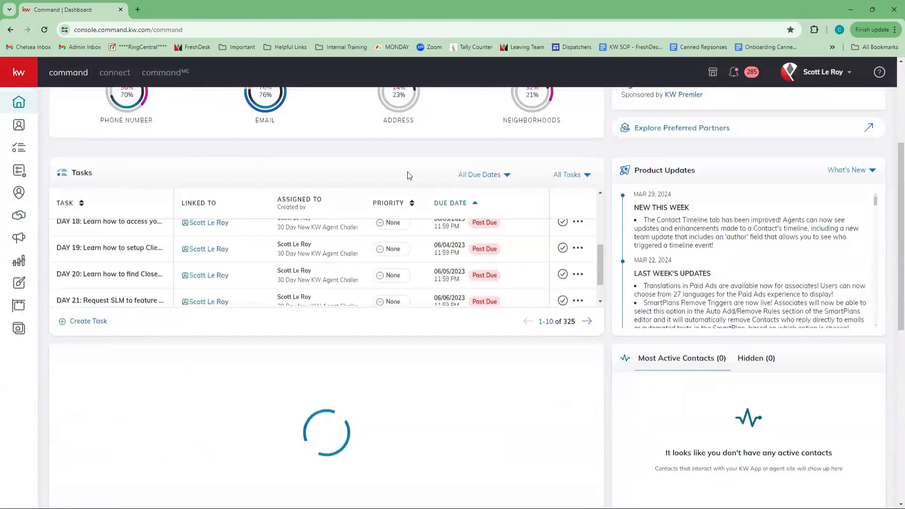
scroll(359, 263, up, 2)
scroll(361, 263, up, 2)
scroll(433, 247, up, 4)
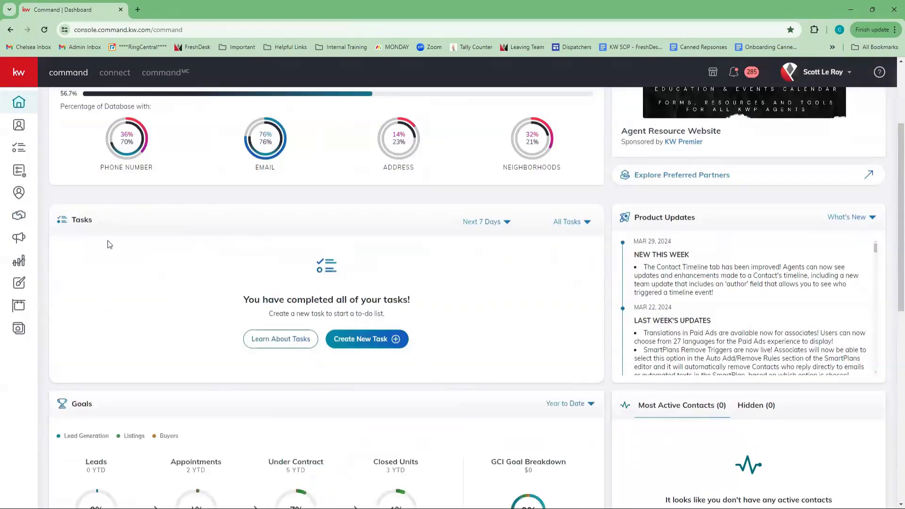
scroll(290, 350, up, 3)
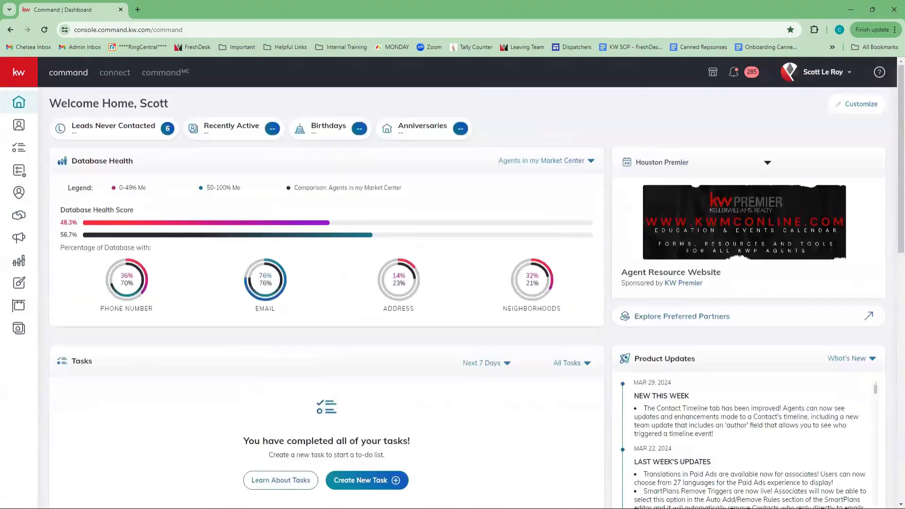